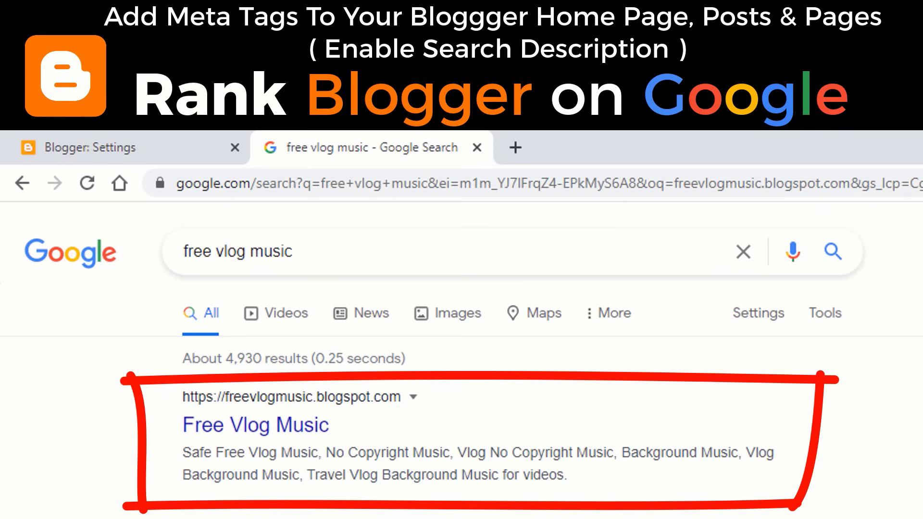
Switch on 'Visible to search engines' and 'Enable search description' in the blog's settings.
{"action": "left_click", "coordinate": [820, 212]}
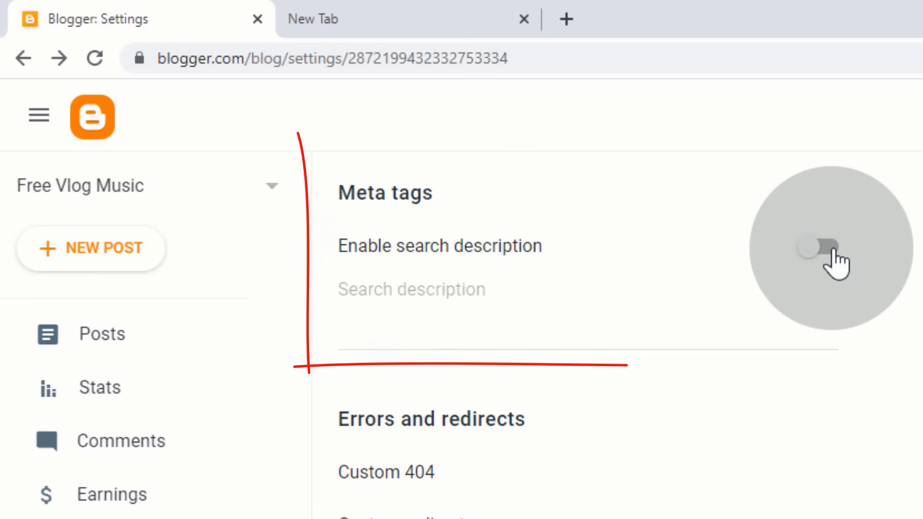
{"action": "left_click", "coordinate": [833, 249]}
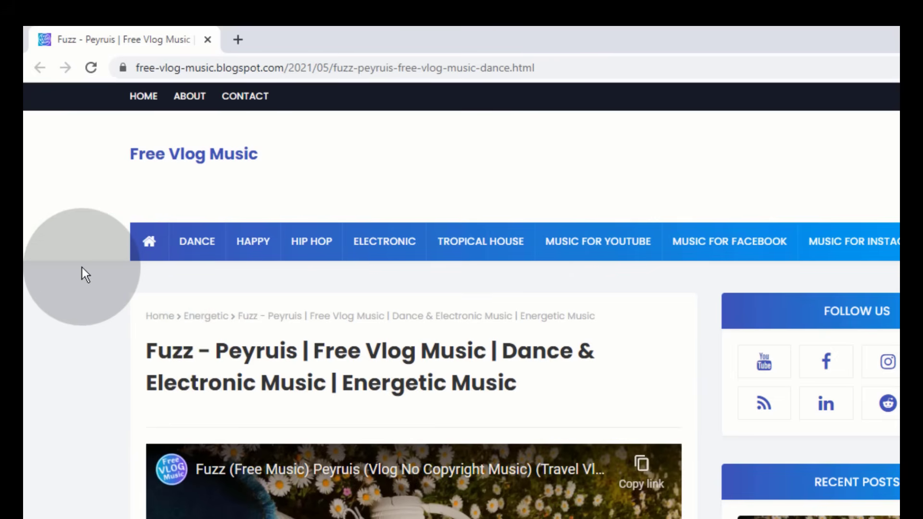
Inspect the post page in DevTools and expand its <head> element.
{"action": "right_click", "coordinate": [82, 269]}
{"action": "left_click", "coordinate": [157, 480]}
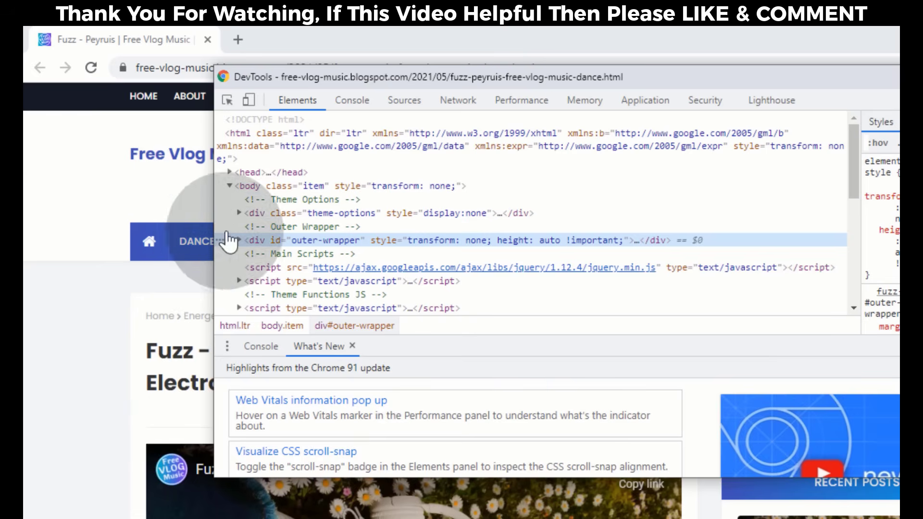
{"action": "left_click", "coordinate": [266, 177]}
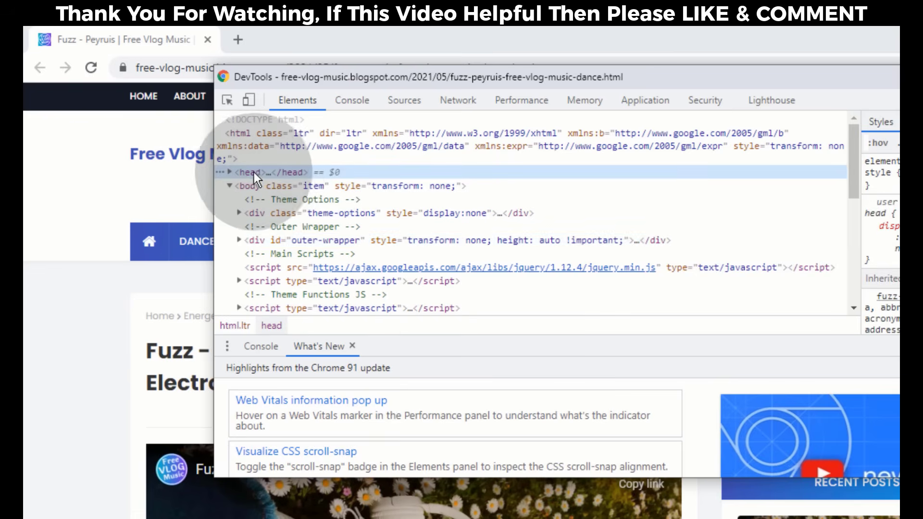
{"action": "left_click", "coordinate": [229, 172]}
{"action": "left_click", "coordinate": [230, 171]}
Locate and select the meta name="description" tag inside <head>.
{"action": "scroll", "coordinate": [575, 248], "scroll_direction": "down", "scroll_amount": 5}
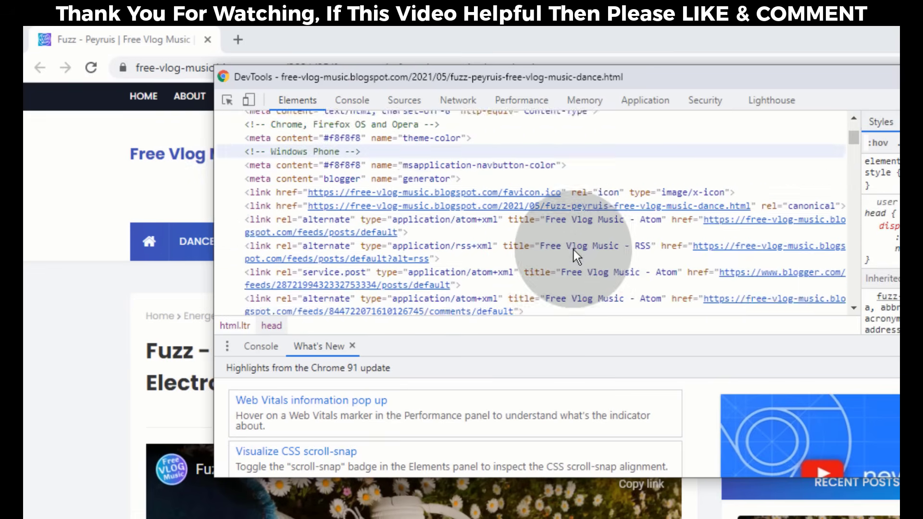
{"action": "scroll", "coordinate": [489, 255], "scroll_direction": "down", "scroll_amount": 3}
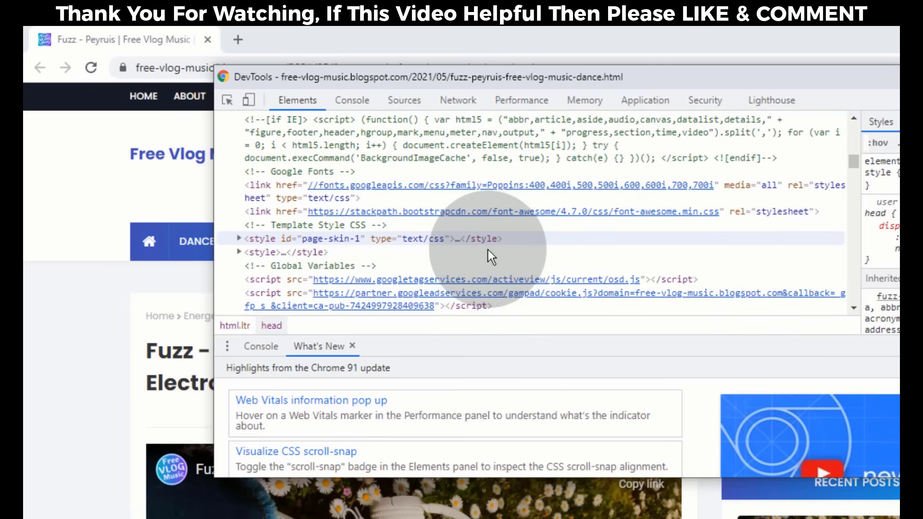
{"action": "scroll", "coordinate": [488, 255], "scroll_direction": "up", "scroll_amount": 3}
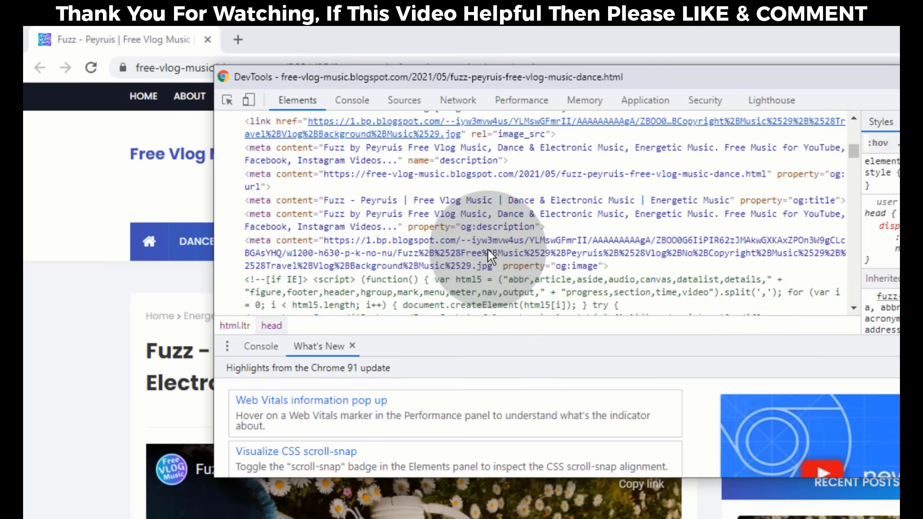
{"action": "scroll", "coordinate": [499, 226], "scroll_direction": "up", "scroll_amount": 2}
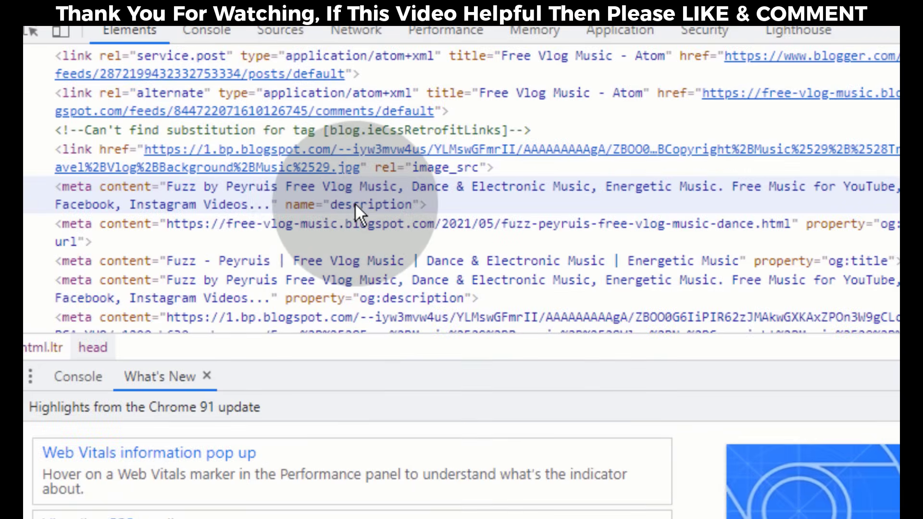
{"action": "left_click", "coordinate": [355, 202]}
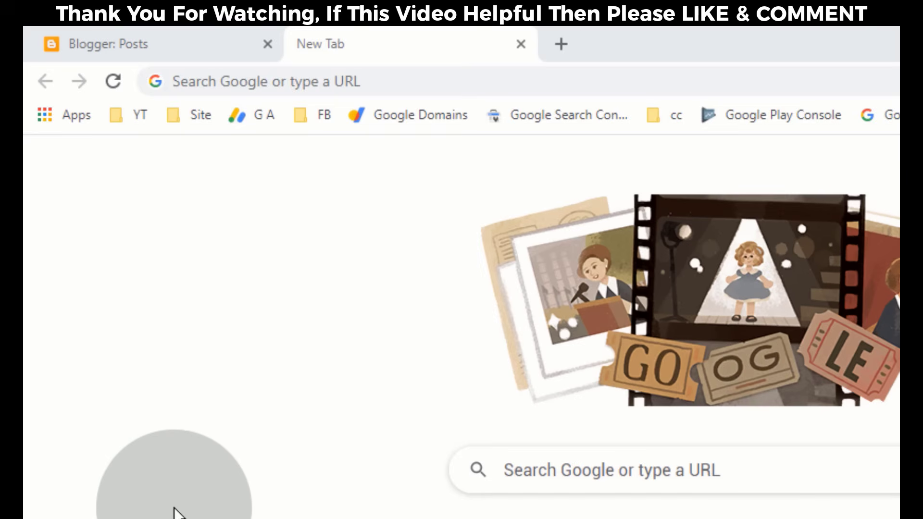
Return to the Blogger Posts tab, open Settings, and switch on 'Visible to search engines'.
{"action": "left_click", "coordinate": [194, 49]}
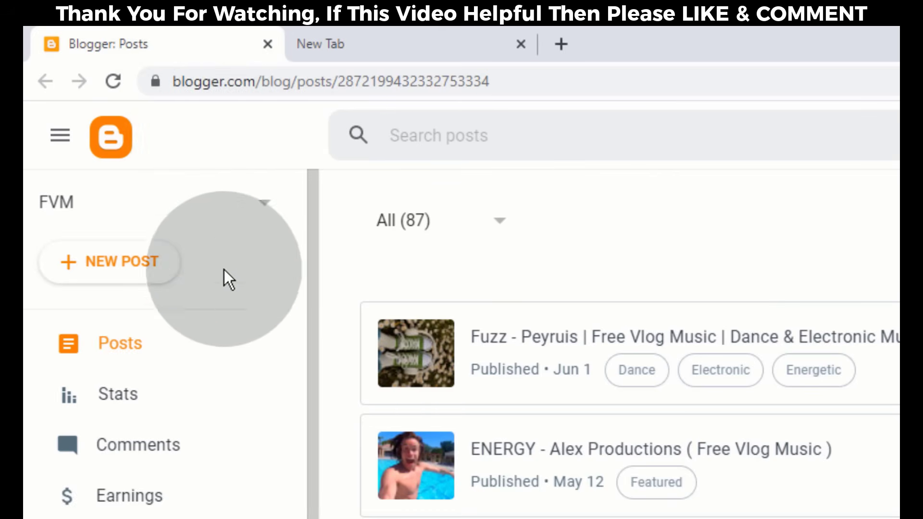
{"action": "scroll", "coordinate": [202, 434], "scroll_direction": "down", "scroll_amount": 3}
{"action": "left_click", "coordinate": [161, 483]}
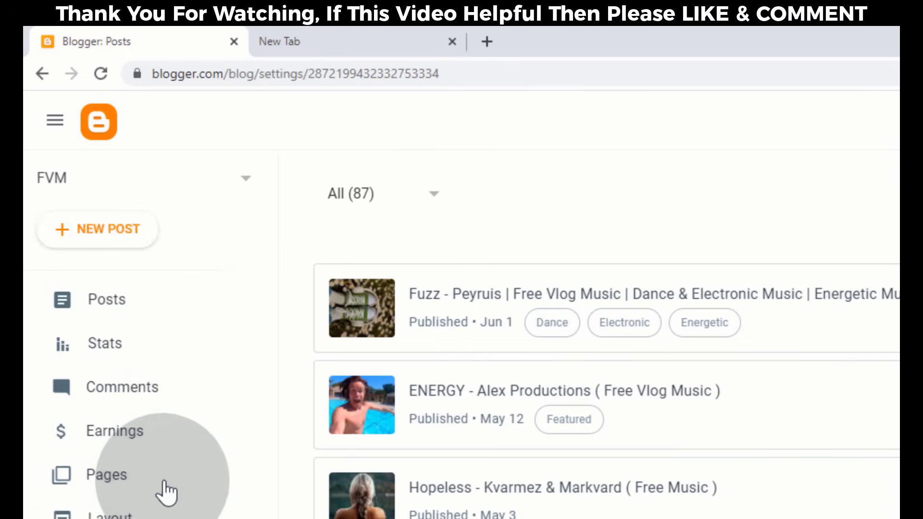
{"action": "scroll", "coordinate": [437, 314], "scroll_direction": "down", "scroll_amount": 8}
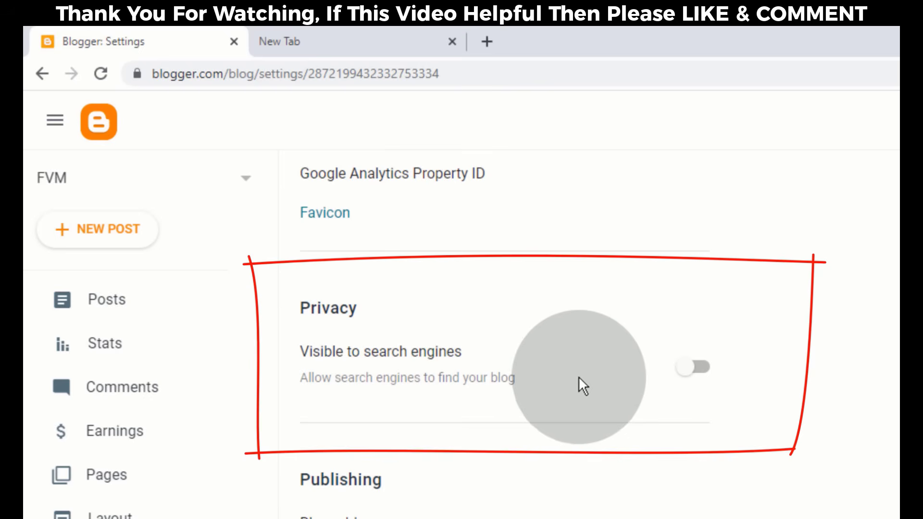
{"action": "left_click", "coordinate": [702, 370]}
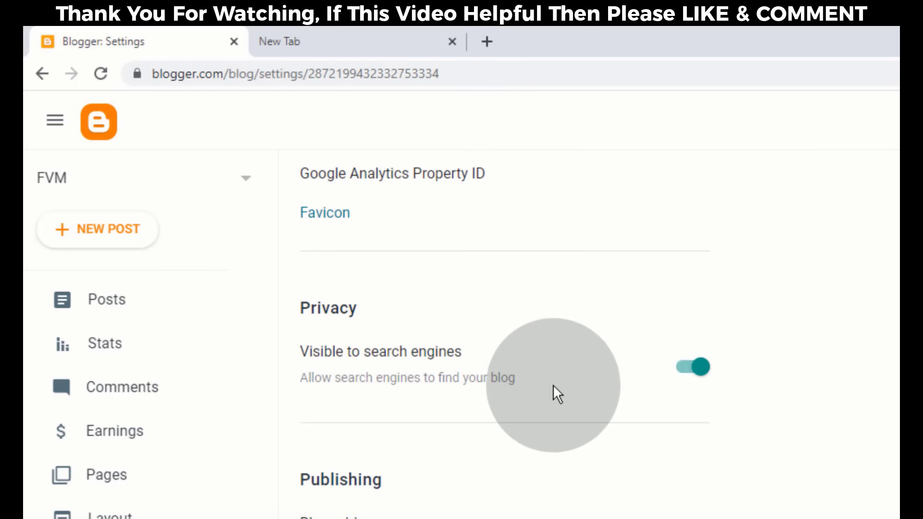
{"action": "scroll", "coordinate": [553, 384], "scroll_direction": "up", "scroll_amount": 4}
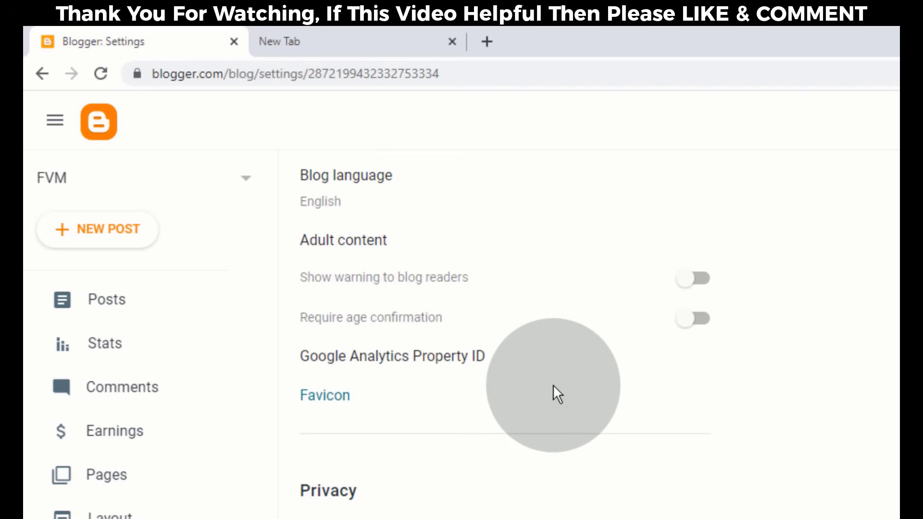
{"action": "scroll", "coordinate": [552, 385], "scroll_direction": "up", "scroll_amount": 4}
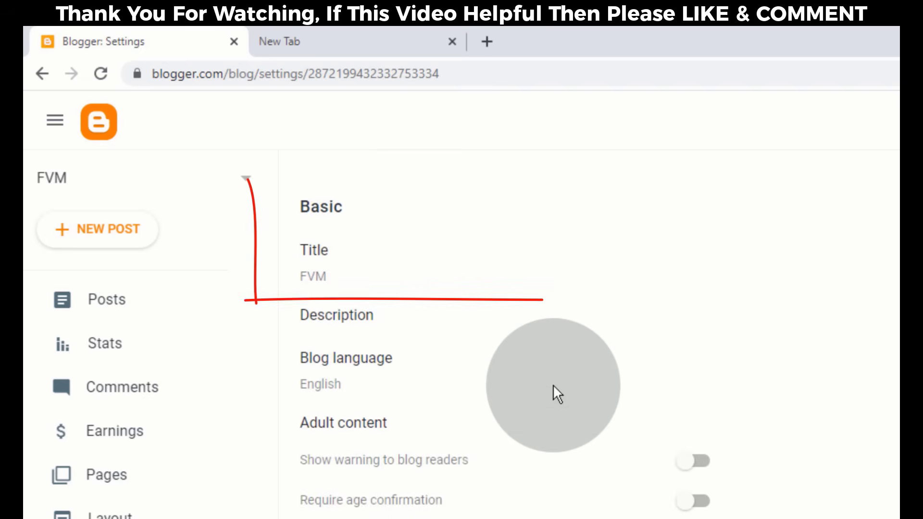
Replace the blog title 'FVM' with 'Free Vlog Music' and save it.
{"action": "left_click", "coordinate": [338, 272]}
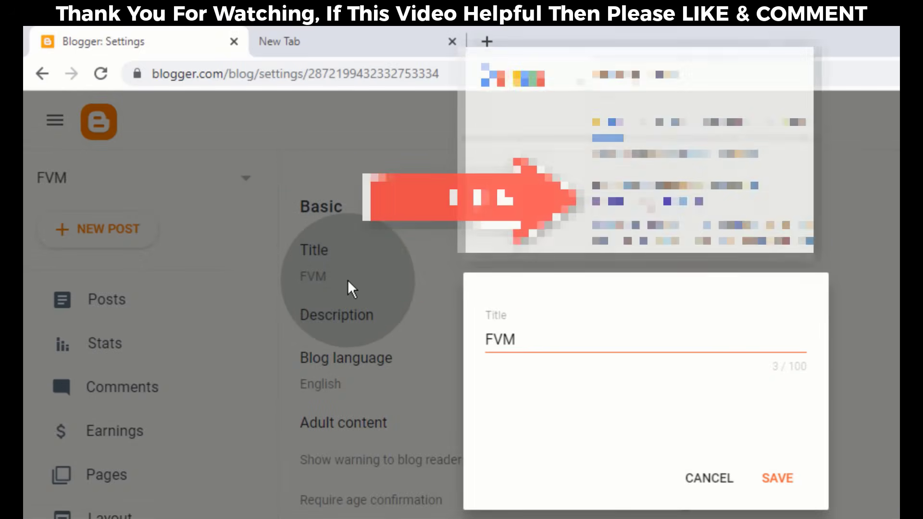
{"action": "left_click", "coordinate": [530, 339]}
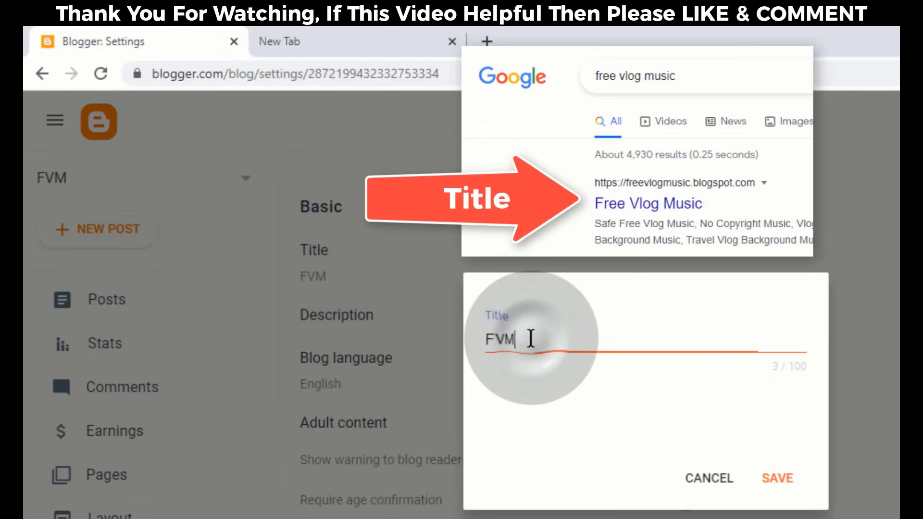
{"action": "key", "text": "BackSpace"}
{"action": "key", "text": "BackSpace"}
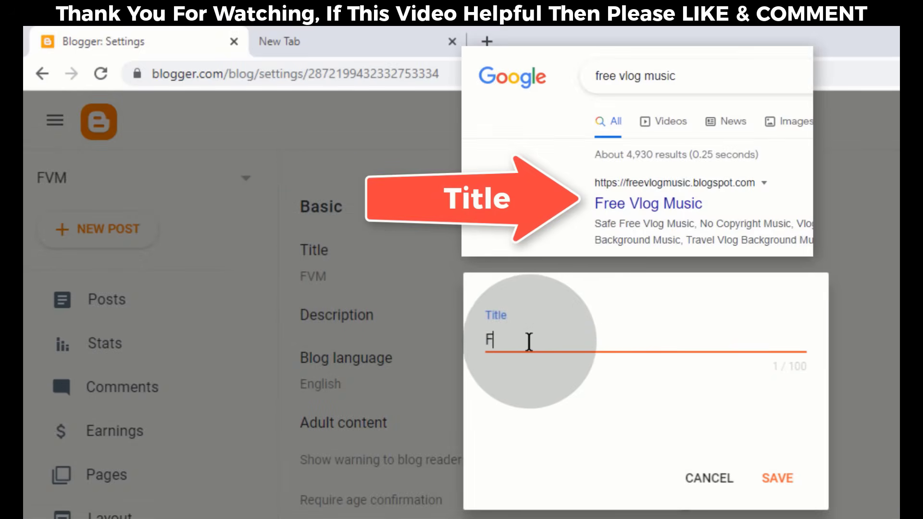
{"action": "type", "text": "ree Vlog Music"}
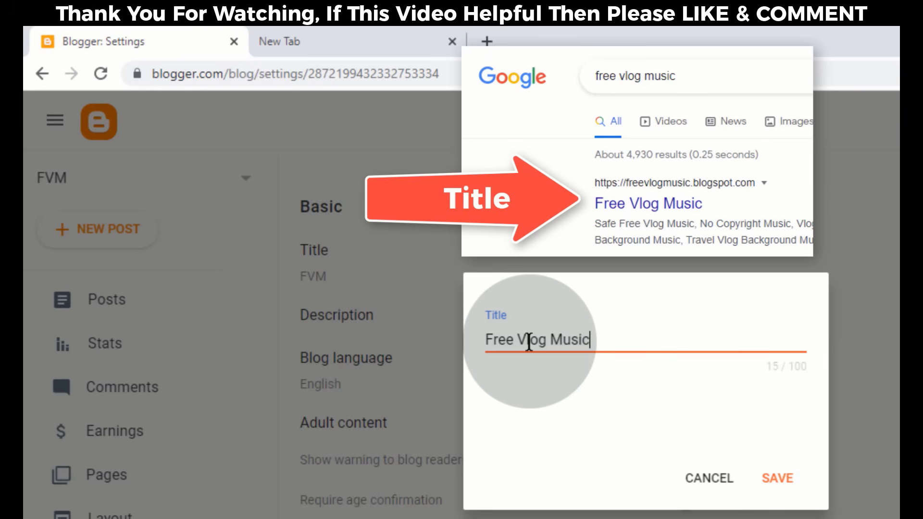
{"action": "left_click", "coordinate": [777, 483]}
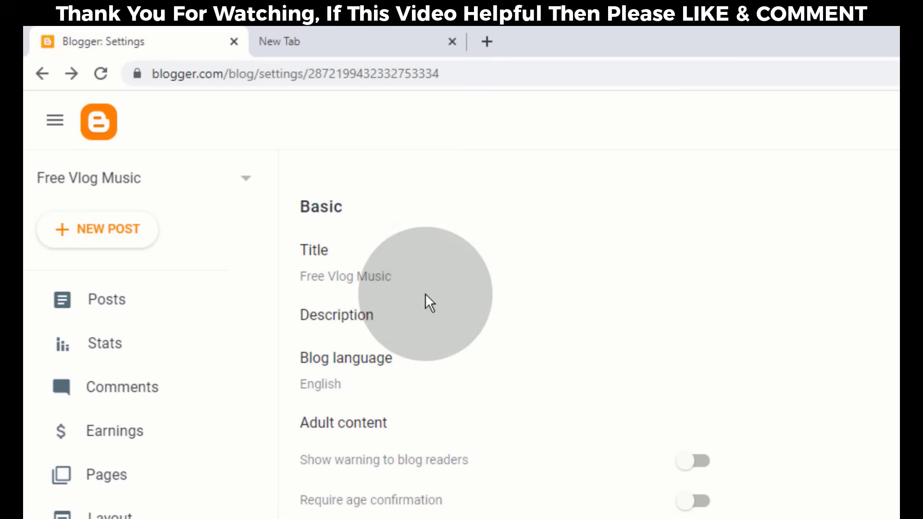
{"action": "scroll", "coordinate": [486, 370], "scroll_direction": "down", "scroll_amount": 6}
Switch on 'Enable search description' under Meta tags.
{"action": "scroll", "coordinate": [487, 370], "scroll_direction": "down", "scroll_amount": 10}
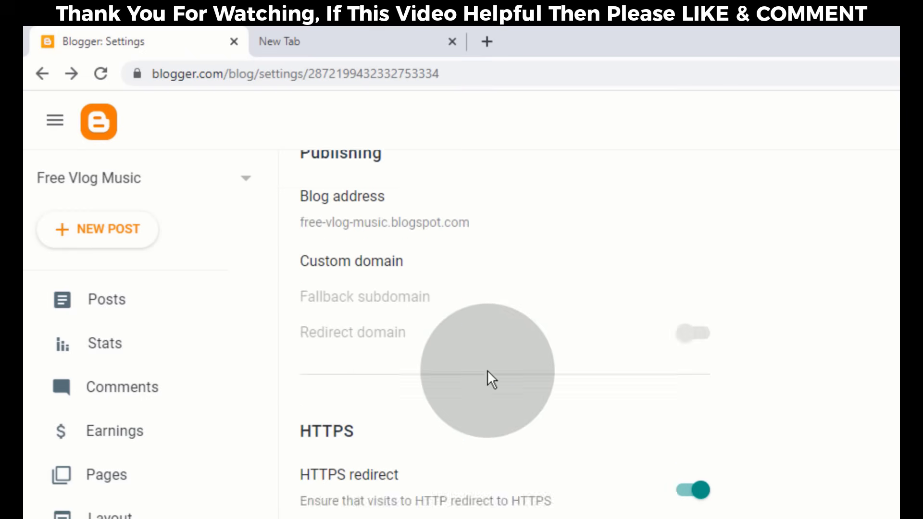
{"action": "scroll", "coordinate": [486, 370], "scroll_direction": "down", "scroll_amount": 10}
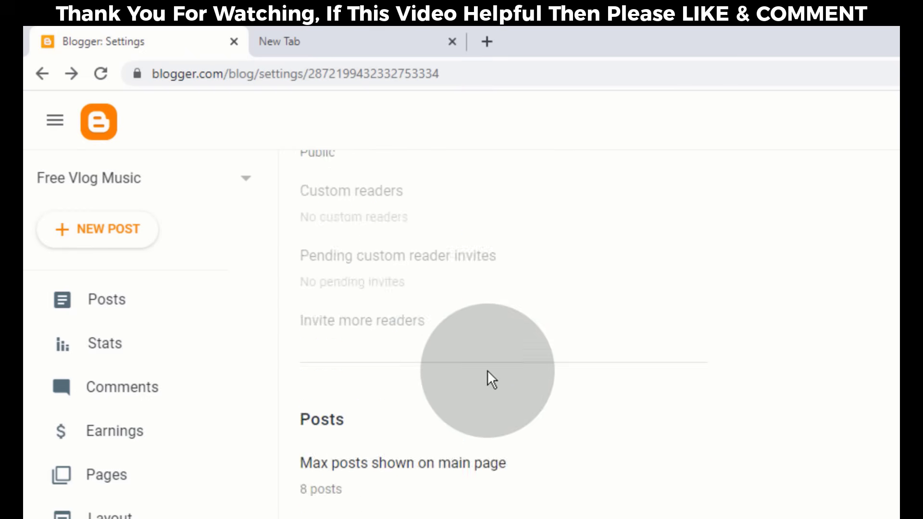
{"action": "scroll", "coordinate": [486, 375], "scroll_direction": "down", "scroll_amount": 10}
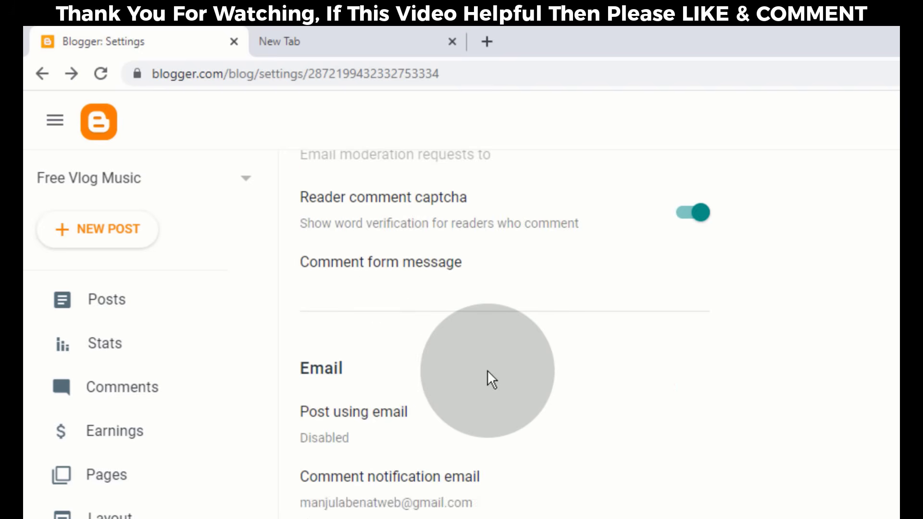
{"action": "scroll", "coordinate": [488, 373], "scroll_direction": "down", "scroll_amount": 10}
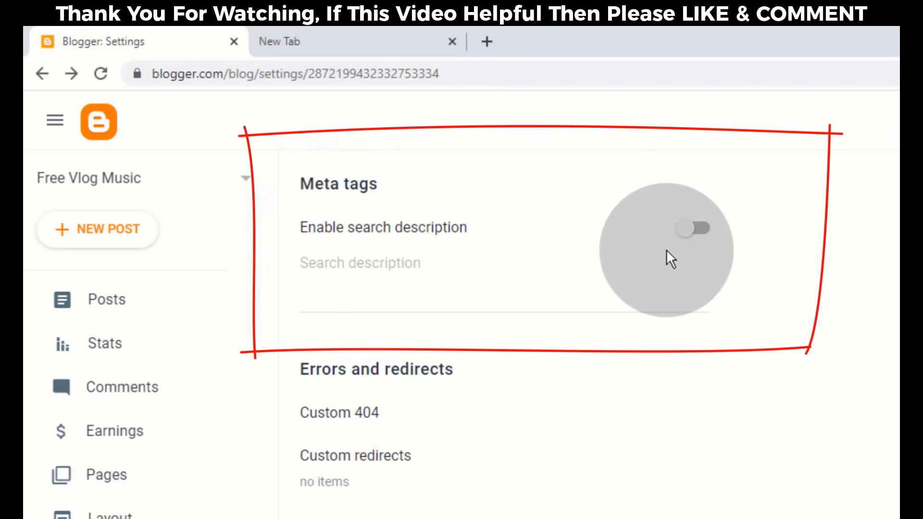
{"action": "left_click", "coordinate": [706, 231]}
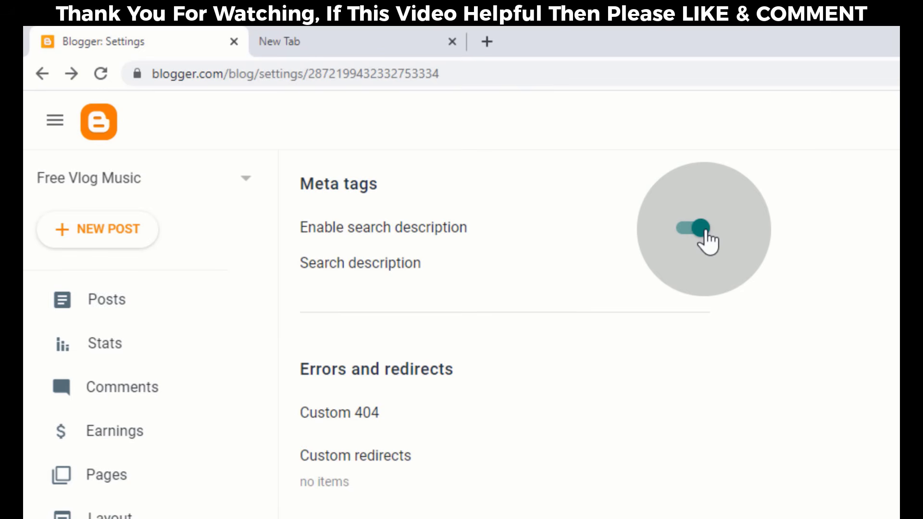
Save the search description 'Free Vlog Music Provide Free Music for YouTube, Instagram, Facebook Videos…'.
{"action": "left_click", "coordinate": [391, 269]}
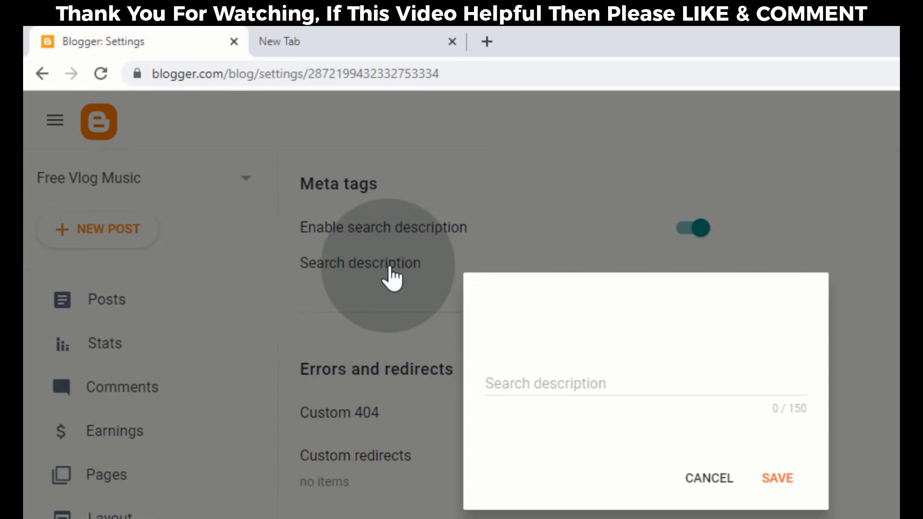
{"action": "left_click", "coordinate": [531, 341]}
{"action": "type", "text": "Free Vlog Music"}
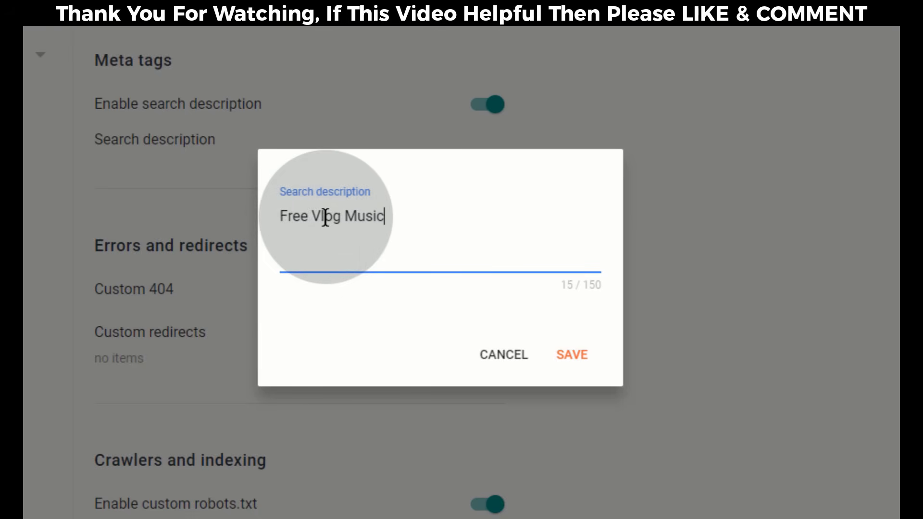
{"action": "type", "text": " Provide"}
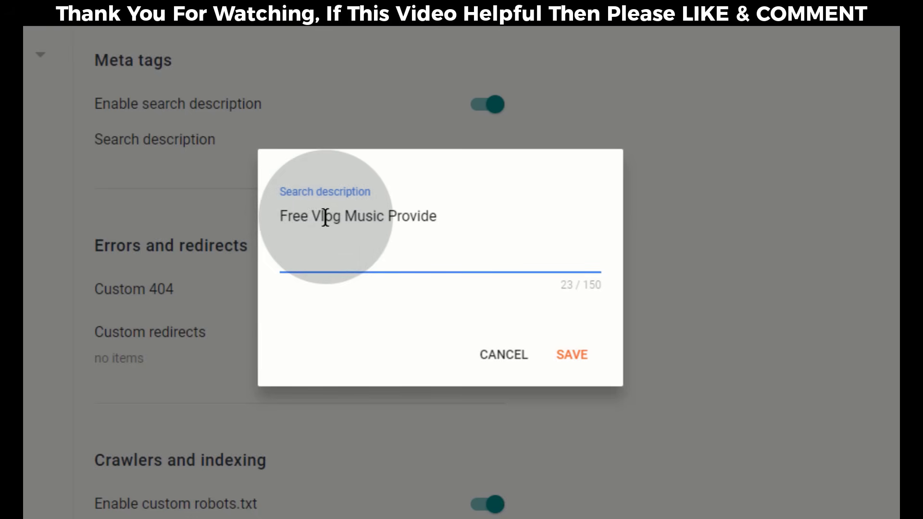
{"action": "type", "text": " Free Music for Y"}
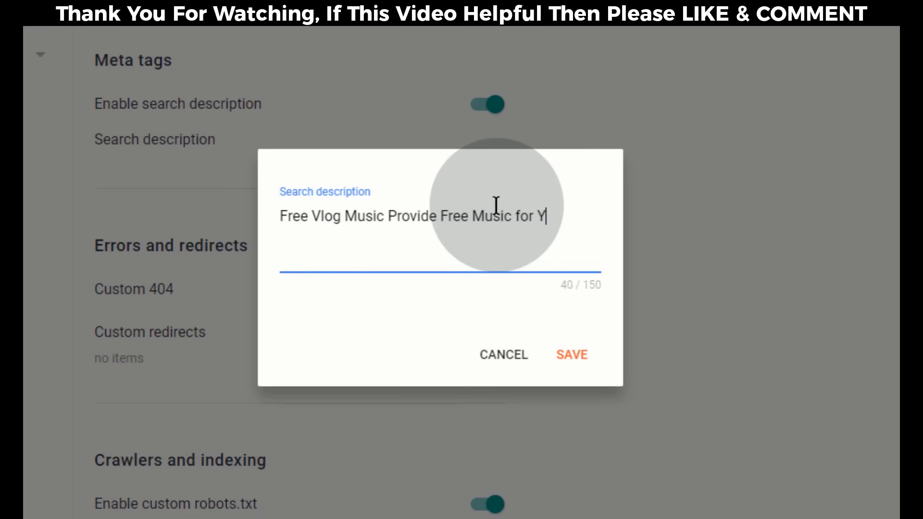
{"action": "type", "text": "ouTube, Instagram"}
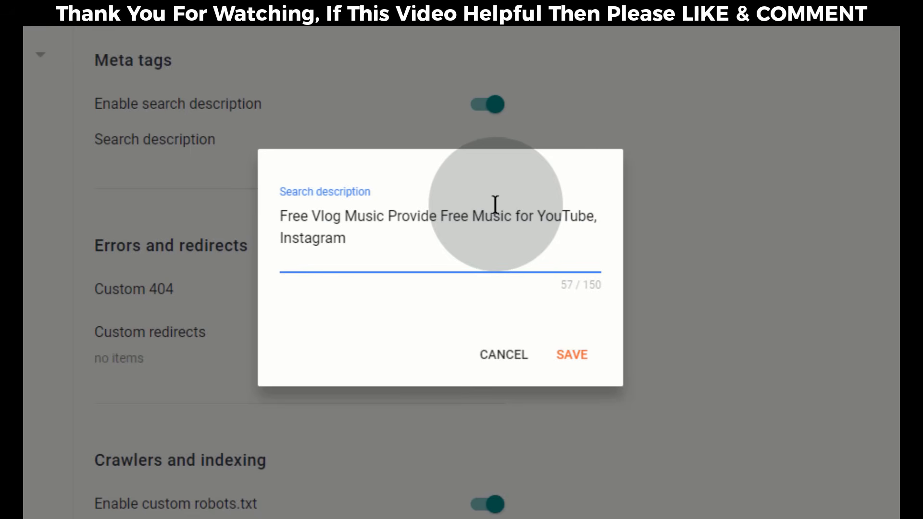
{"action": "type", "text": ", Facebook Videos."}
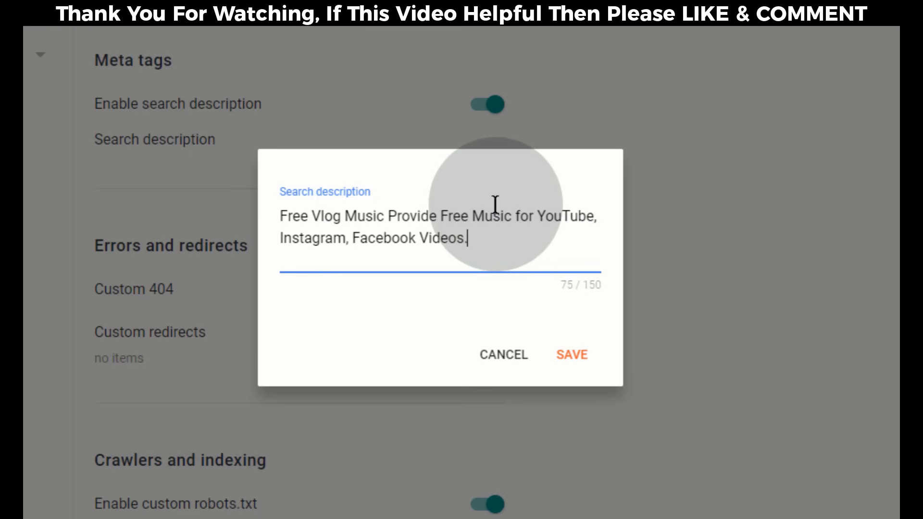
{"action": "type", "text": " Here You can Find"}
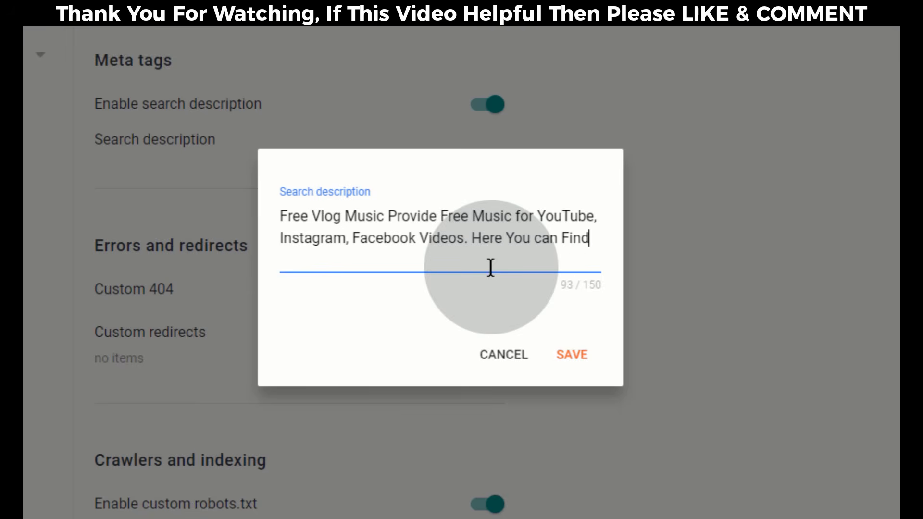
{"action": "type", "text": " Travel Vlog Music"}
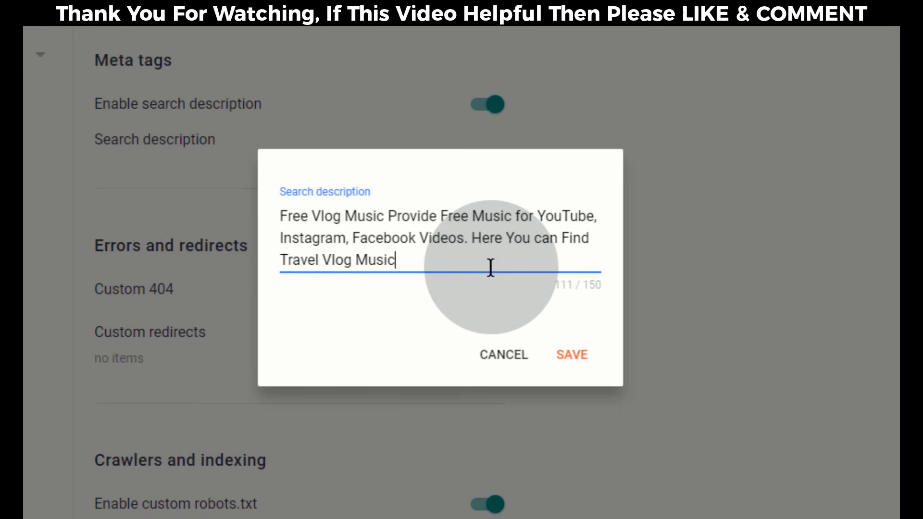
{"action": "type", "text": ", Free Music"}
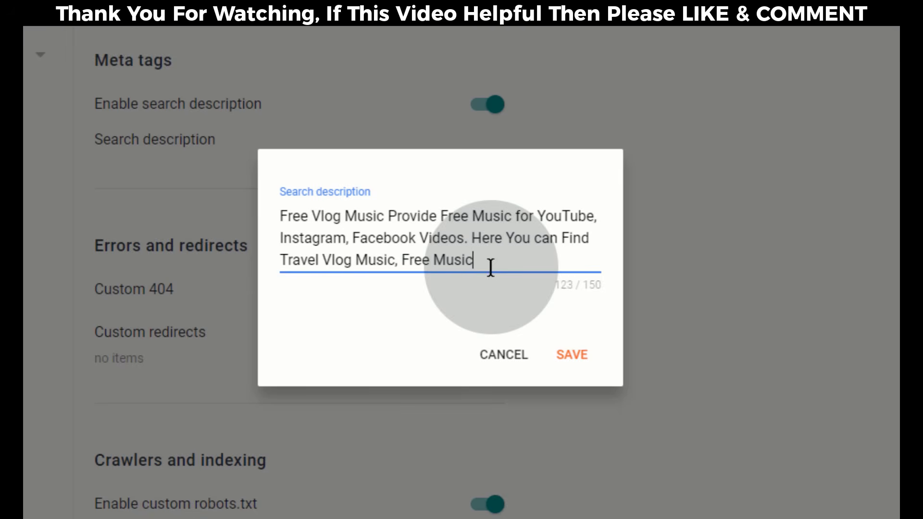
{"action": "type", "text": " For Commercial Use.."}
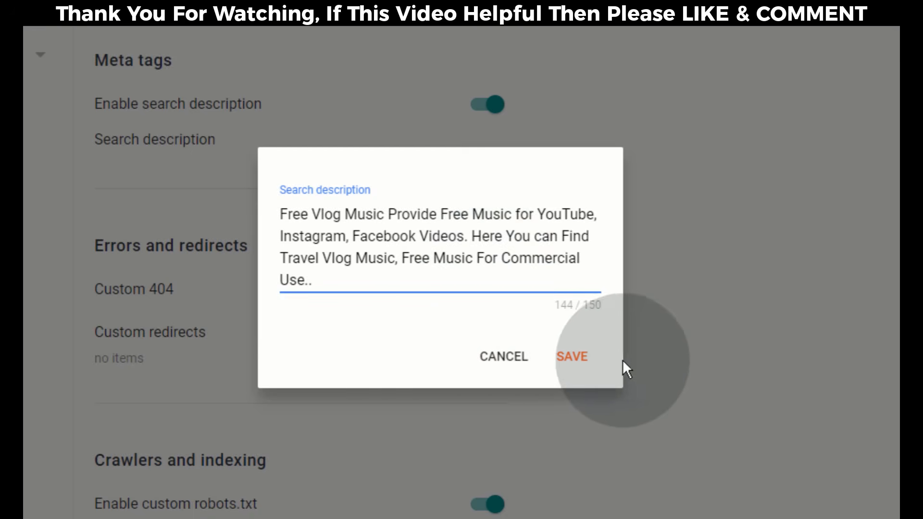
{"action": "left_click", "coordinate": [581, 359]}
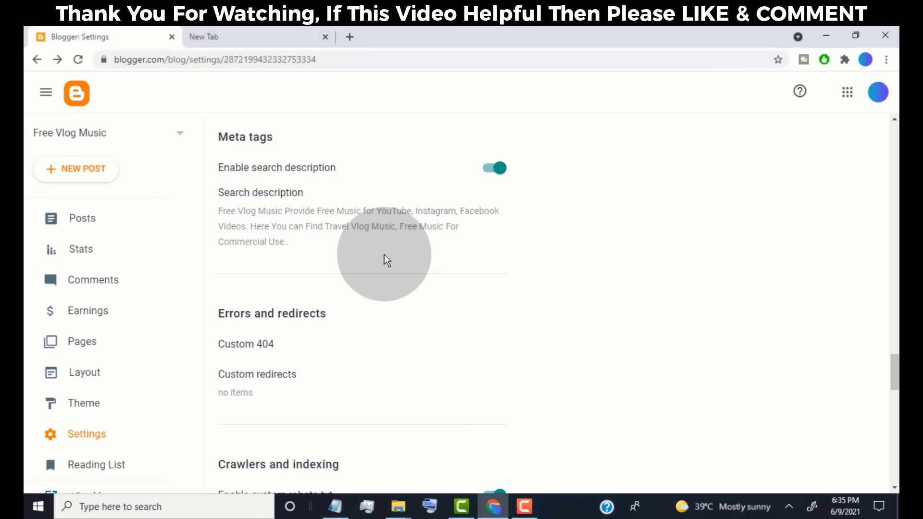
Open the Fuzz - Peyruis post and expand its Search Description setting.
{"action": "left_click", "coordinate": [116, 225]}
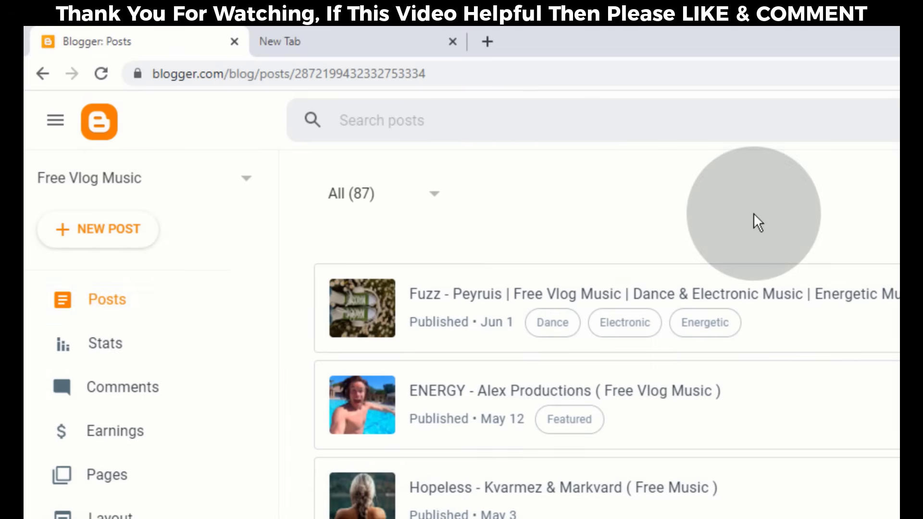
{"action": "left_click", "coordinate": [796, 295]}
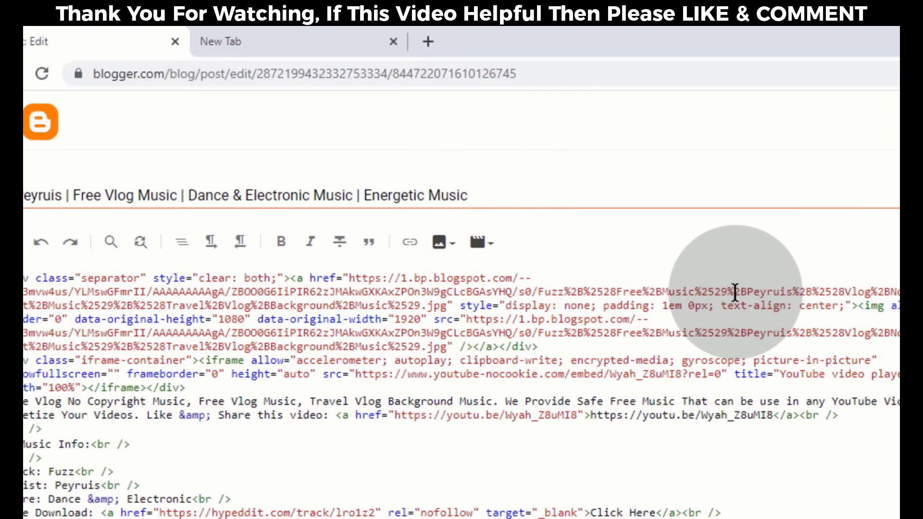
{"action": "left_click", "coordinate": [731, 284]}
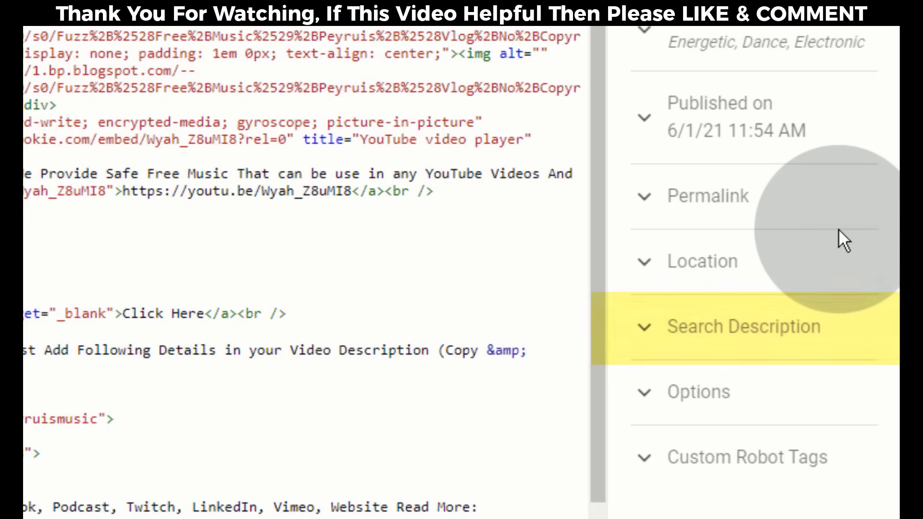
{"action": "left_click", "coordinate": [677, 342]}
{"action": "scroll", "coordinate": [707, 339], "scroll_direction": "down", "scroll_amount": 1}
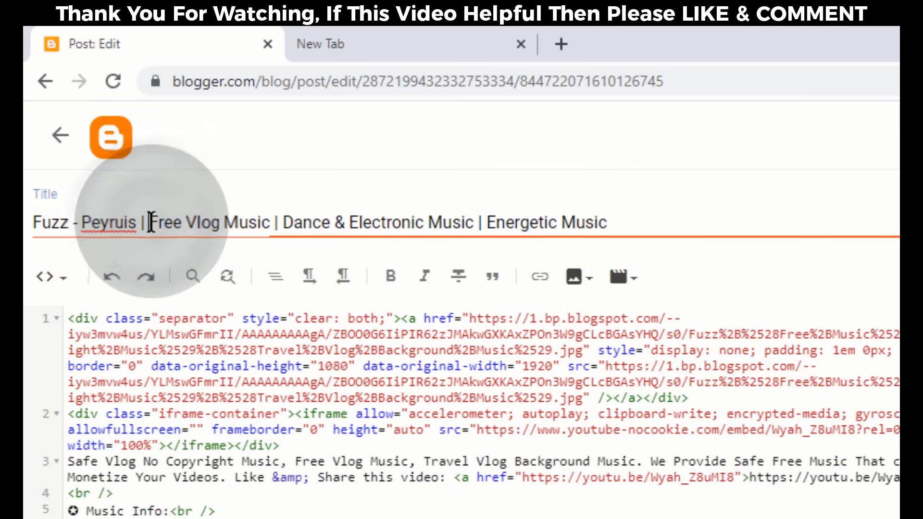
Select the title phrases 'Free Vlog Music', 'Dance & Electronic Music' and 'Energetic Music'.
{"action": "left_click_drag", "start_coordinate": [101, 145], "coordinate": [153, 141]}
{"action": "left_click_drag", "start_coordinate": [237, 214], "coordinate": [268, 219]}
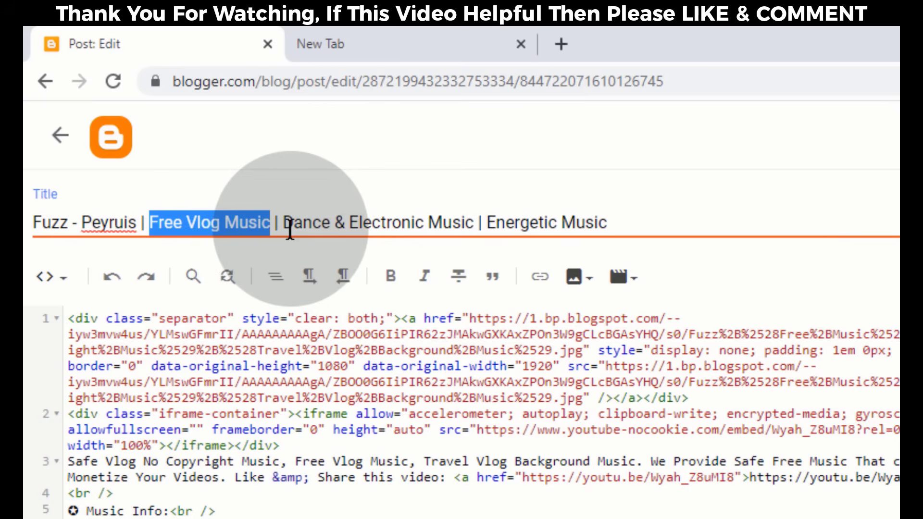
{"action": "left_click_drag", "start_coordinate": [283, 222], "coordinate": [474, 223]}
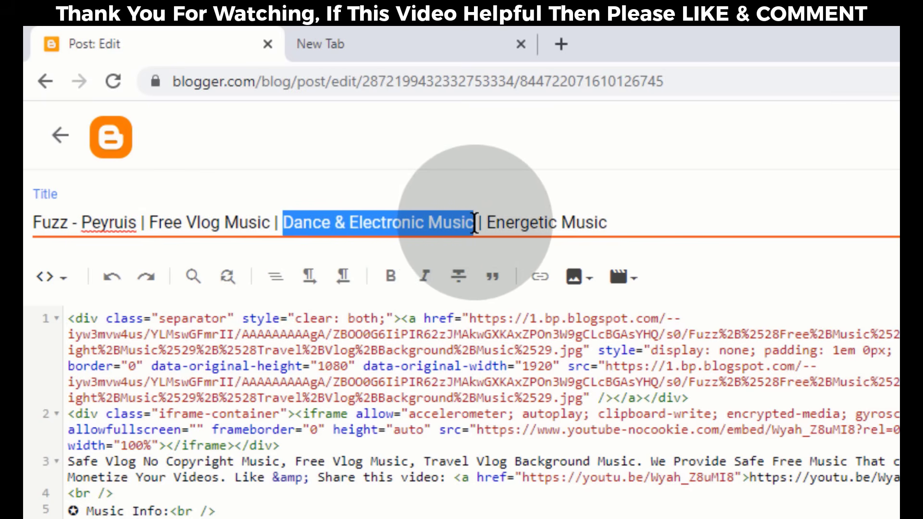
{"action": "left_click", "coordinate": [488, 223]}
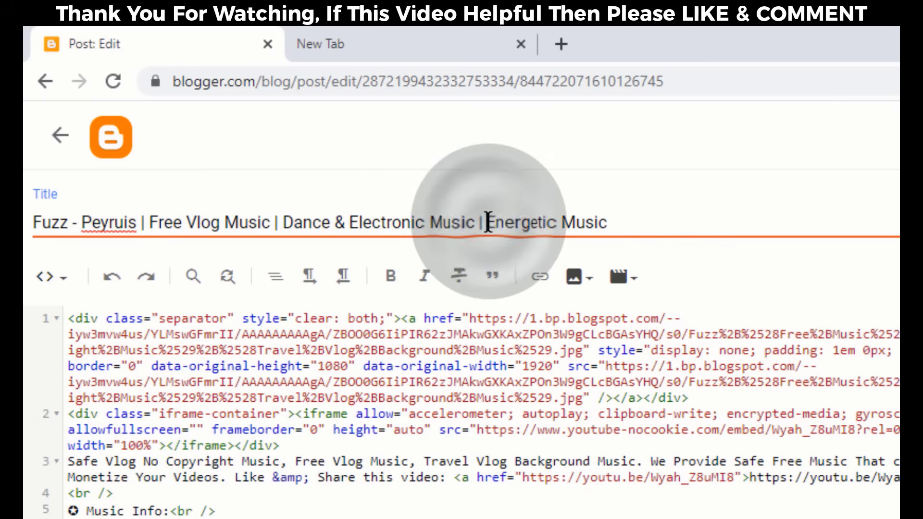
{"action": "left_click_drag", "start_coordinate": [488, 222], "coordinate": [611, 225]}
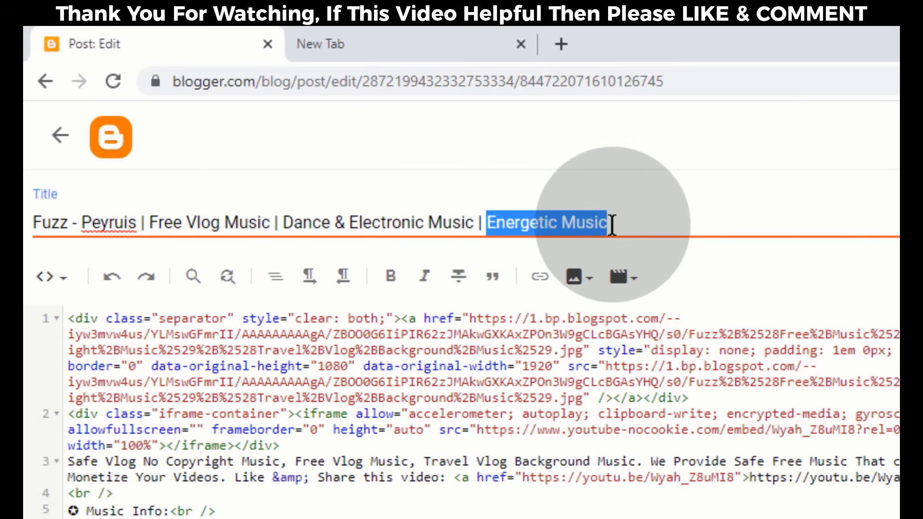